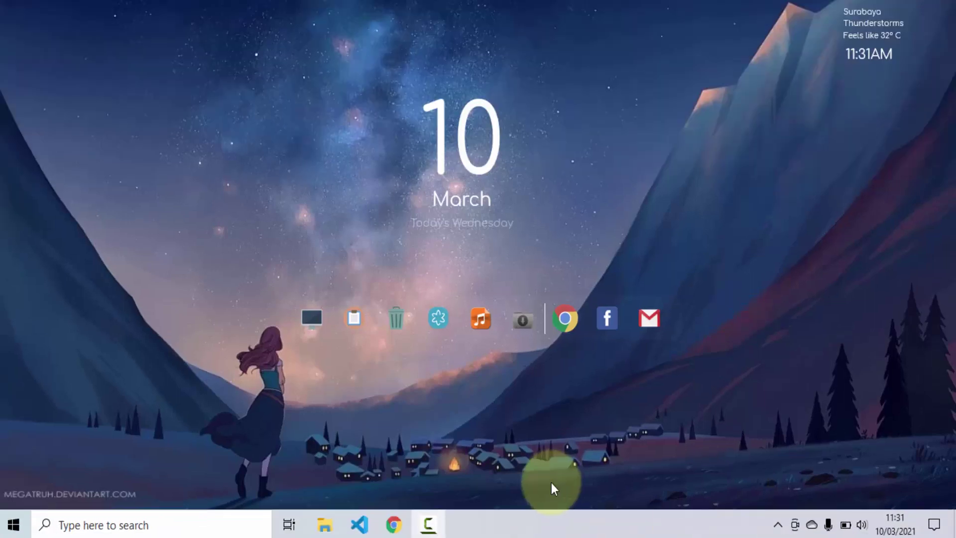
Bring the AdSense Pembayaran > Kelola info pajak page back into view from the taskbar
click(394, 532)
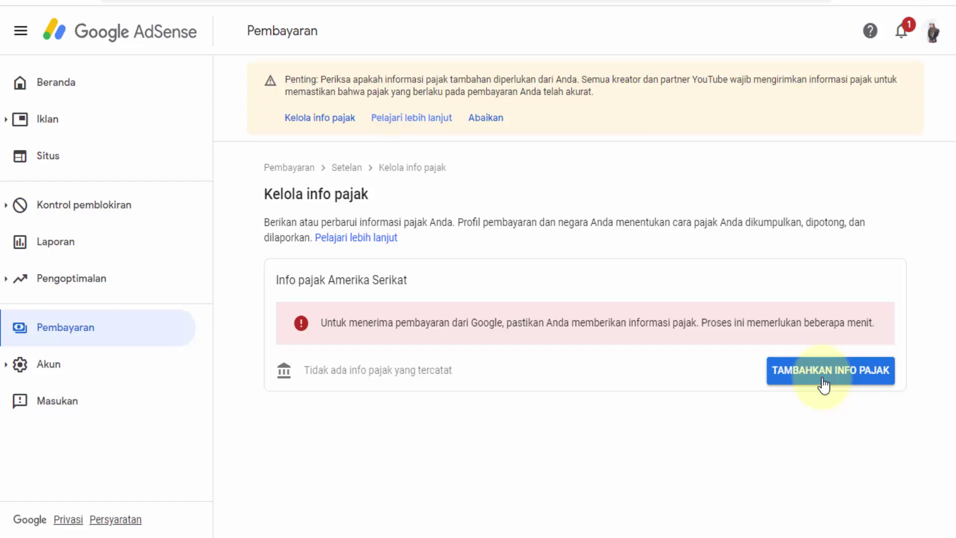
Begin adding US tax info and re-verify identity with the account password
click(824, 384)
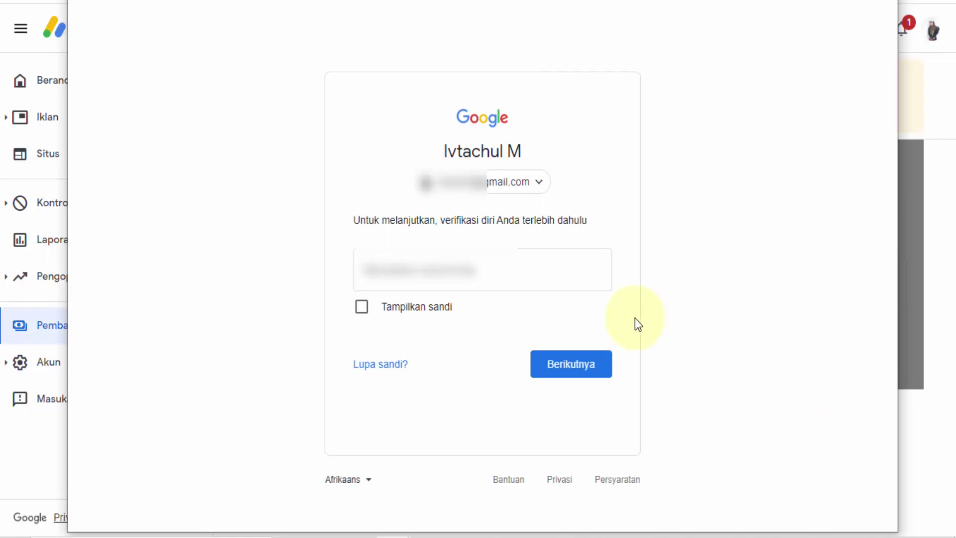
click(538, 273)
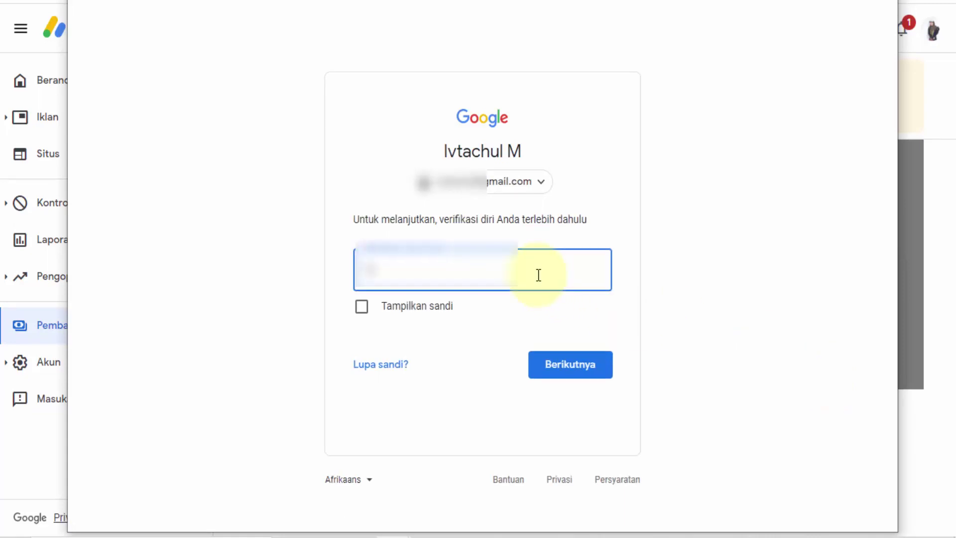
text(•••)
click(548, 366)
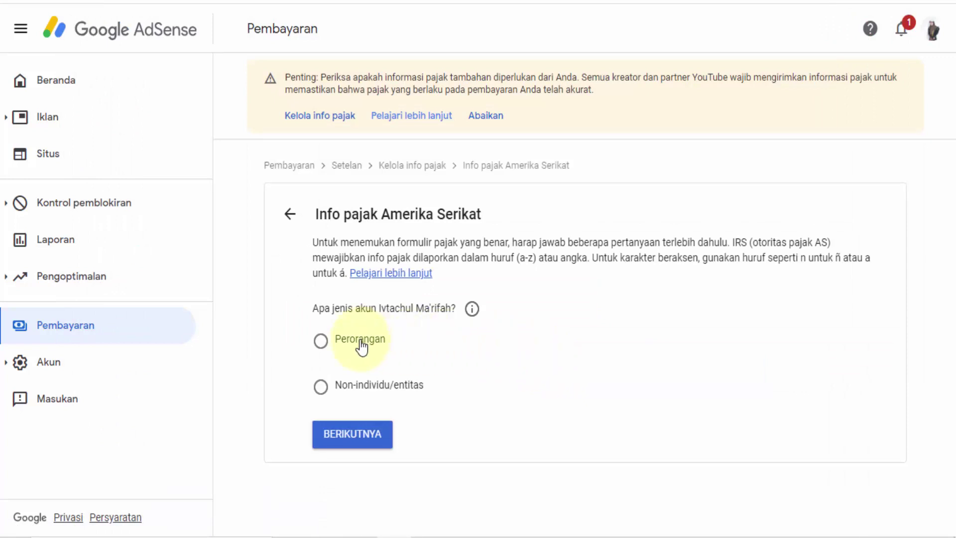
Answer the account type as Perorangan (individual), not a US citizen or resident
click(362, 345)
click(358, 436)
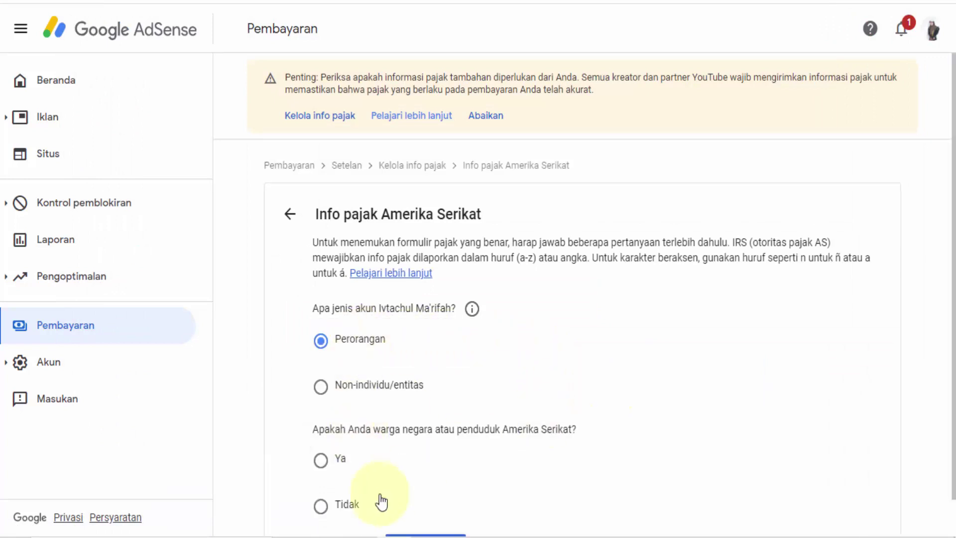
click(352, 511)
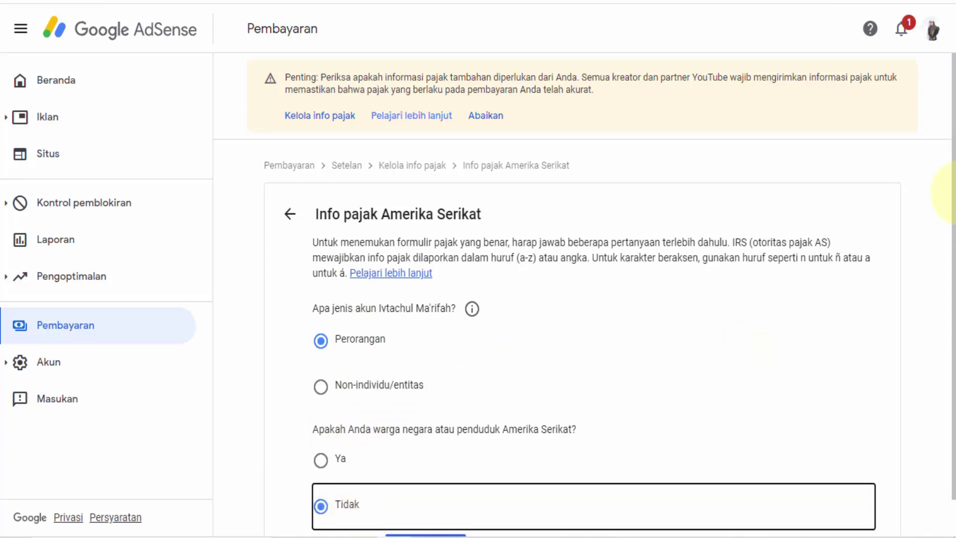
scroll(946, 286, down, 1)
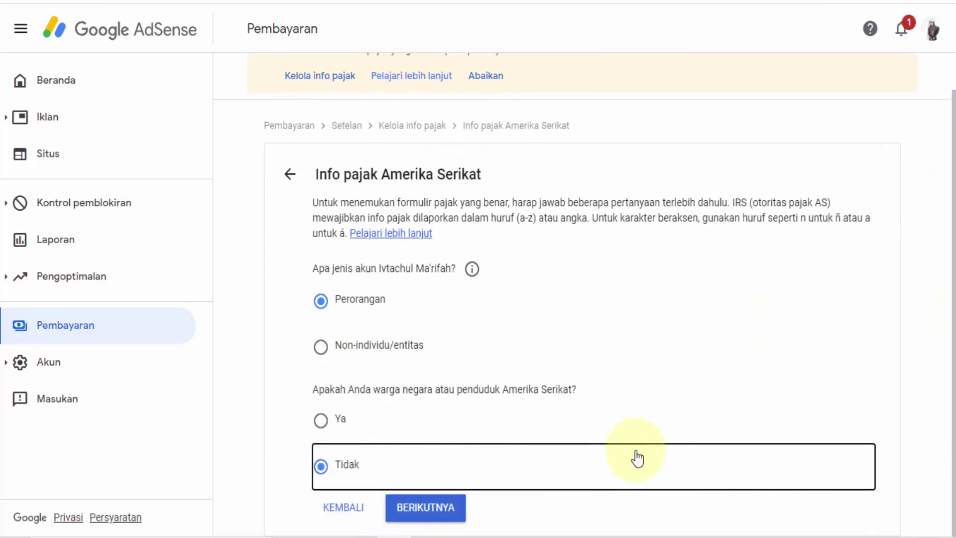
click(450, 508)
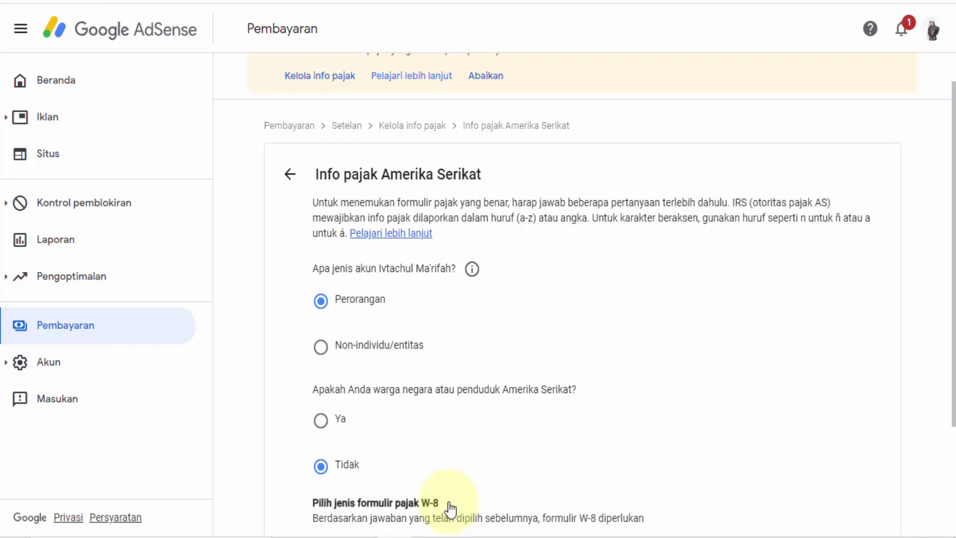
Choose the W-8BEN form and start filling it in
scroll(946, 224, down, 3)
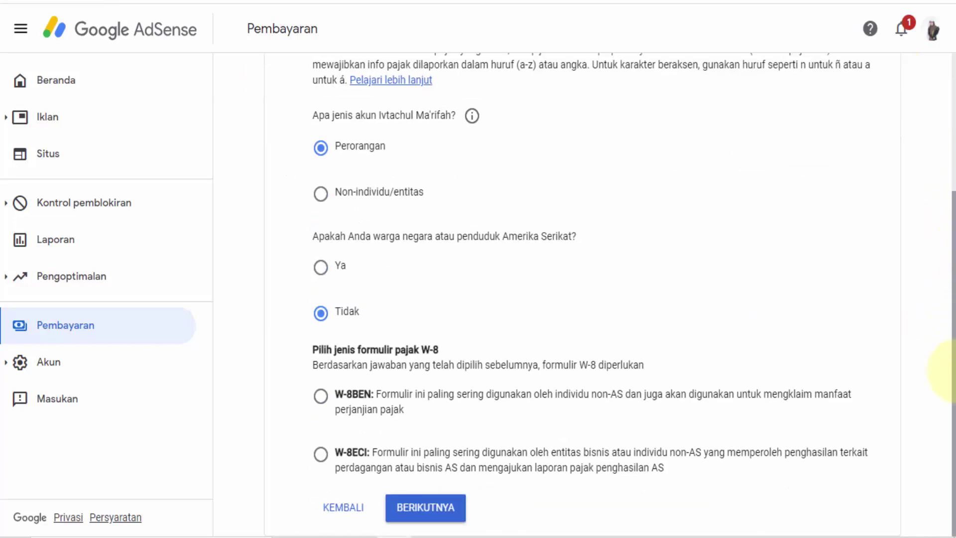
click(582, 393)
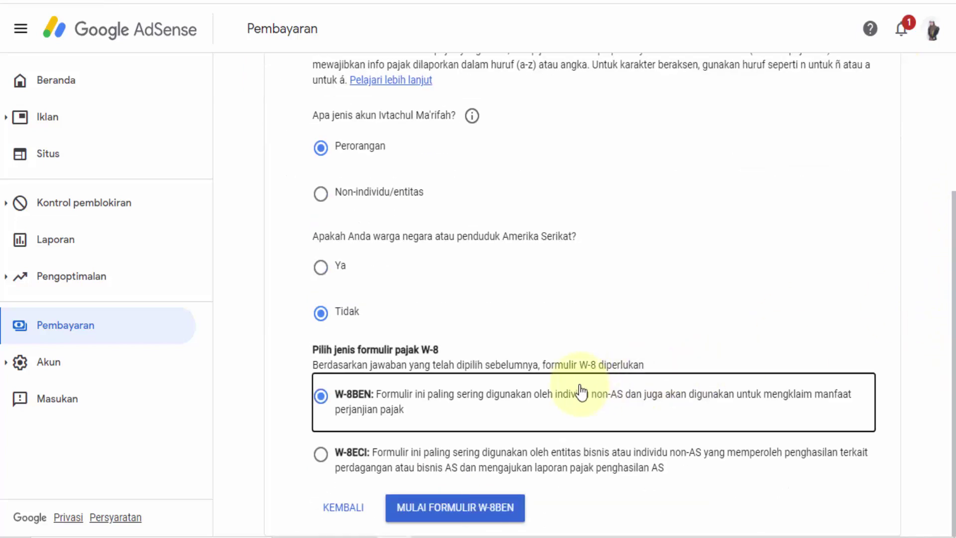
click(469, 509)
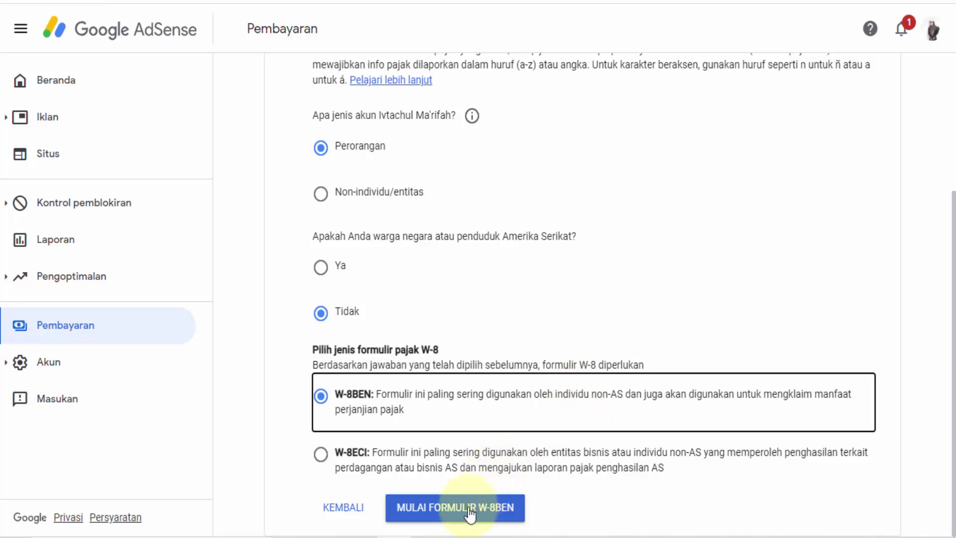
click(469, 508)
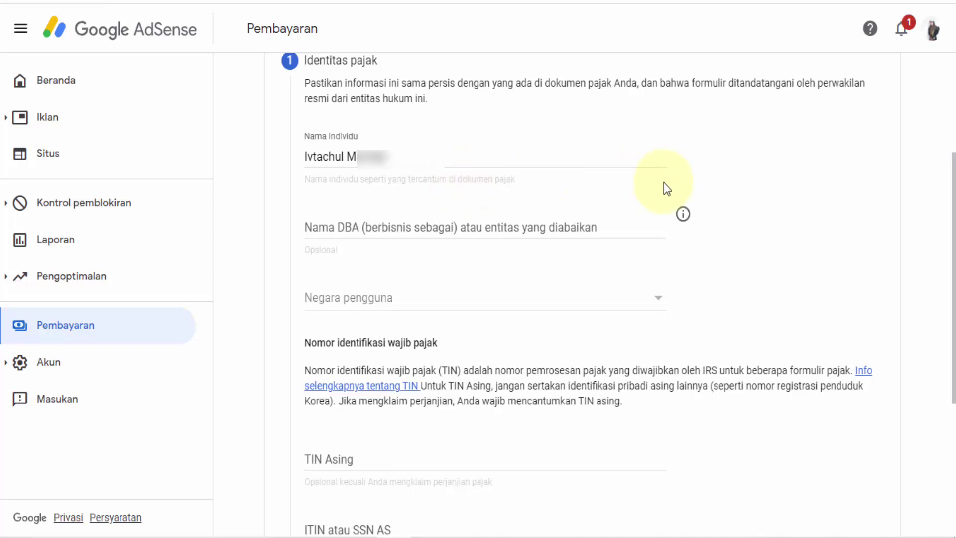
Set the user's country to Indonesia, leave both TIN fields blank, and continue to Alamat
scroll(846, 159, down, 3)
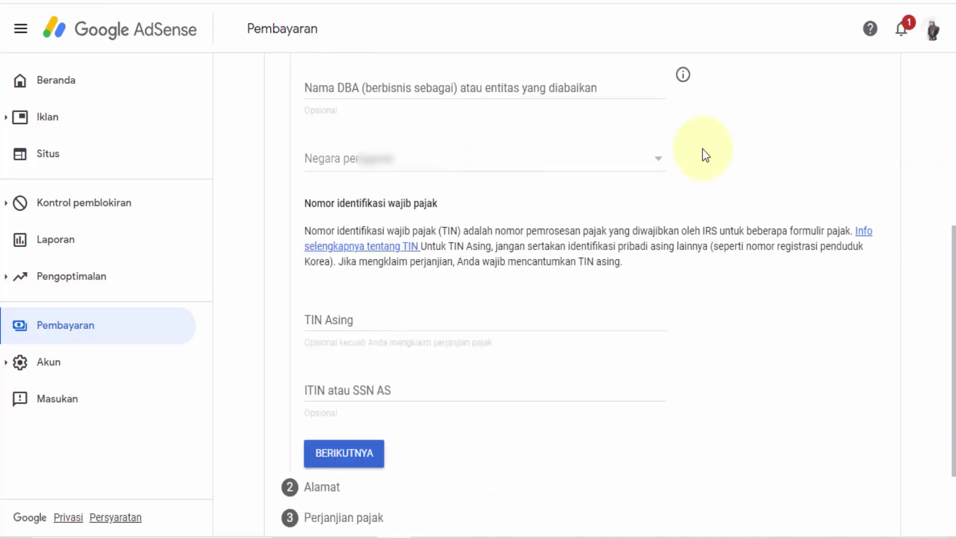
click(651, 161)
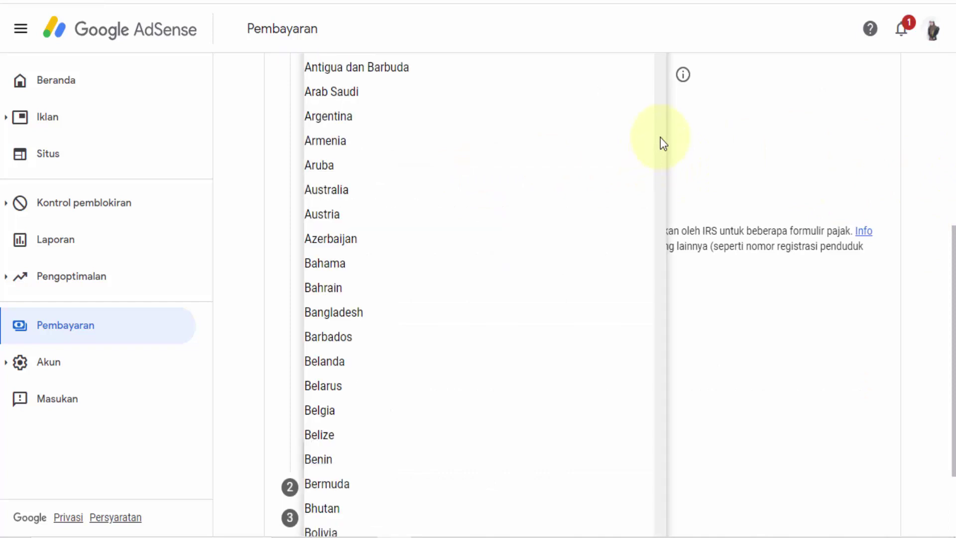
scroll(660, 142, down, 15)
scroll(660, 143, down, 15)
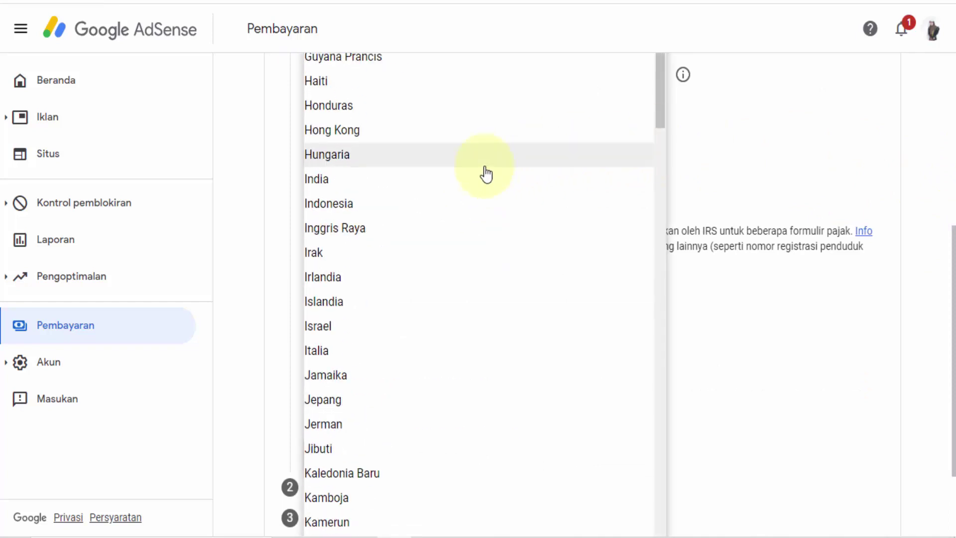
click(344, 209)
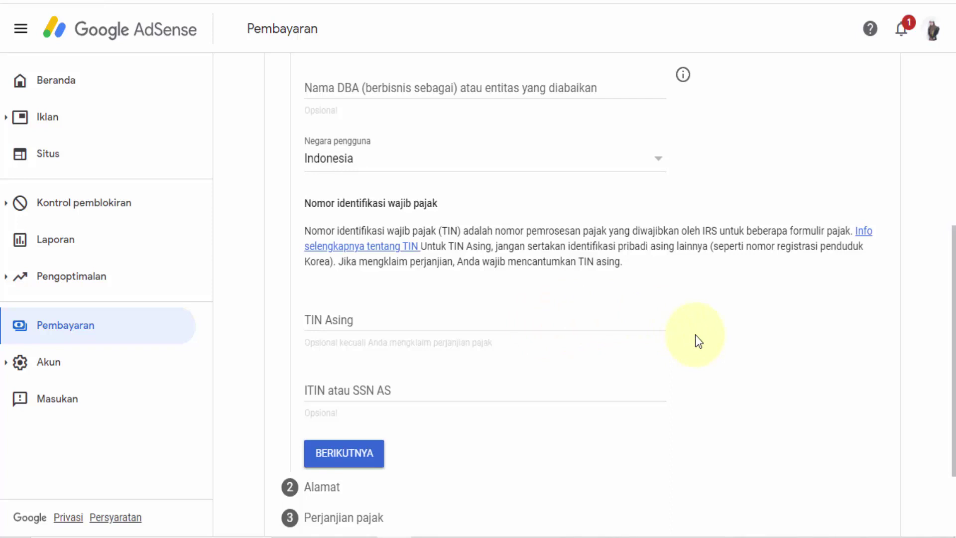
drag(952, 309, 952, 361)
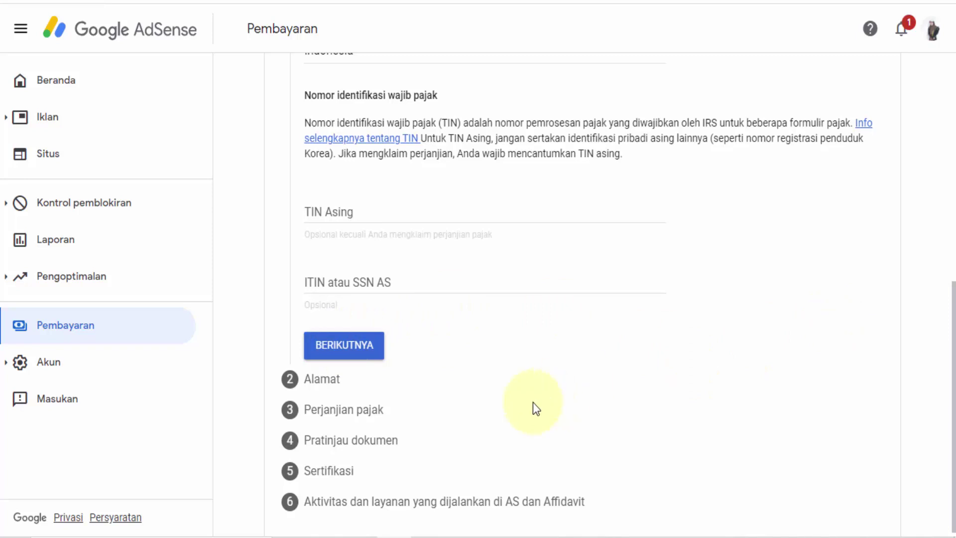
click(348, 357)
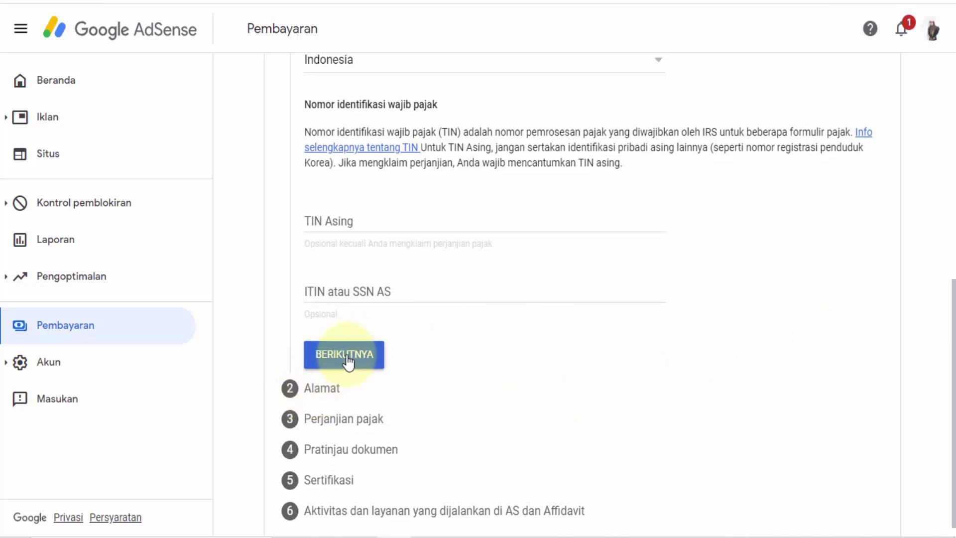
Enter the permanent address's street line and city
scroll(631, 342, down, 10)
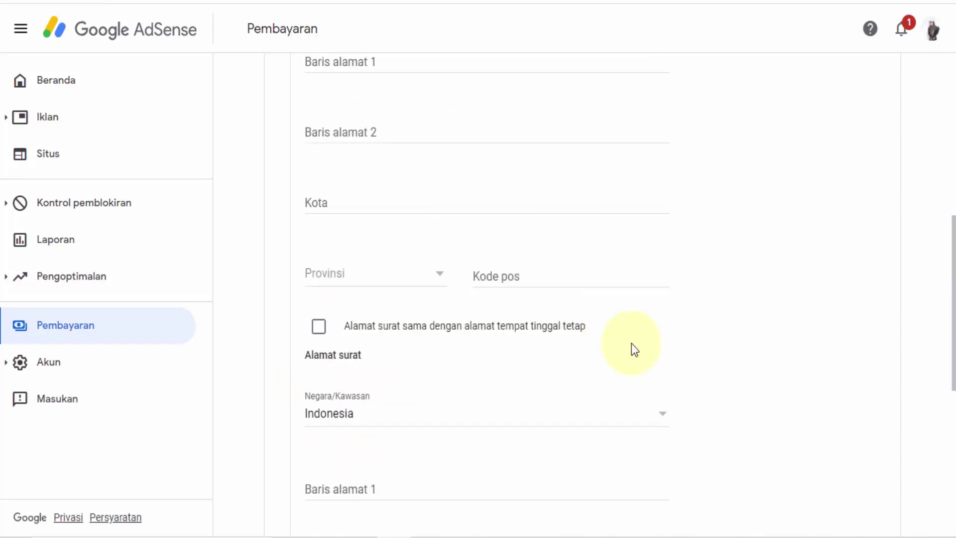
drag(952, 284, 952, 202)
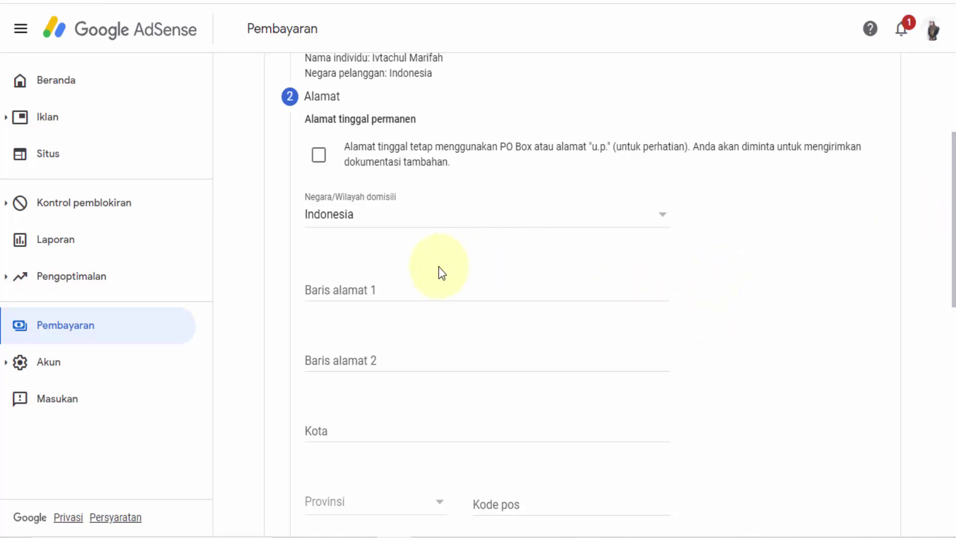
click(342, 290)
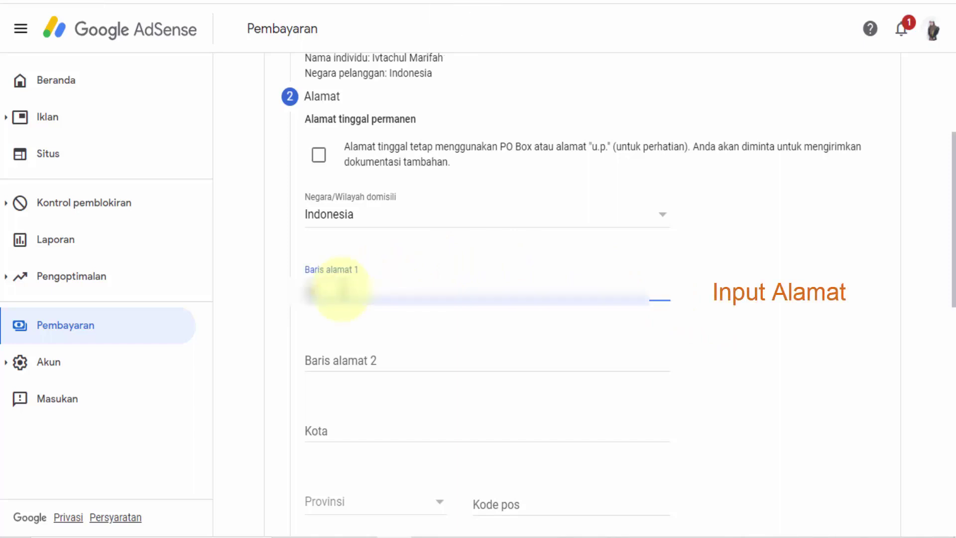
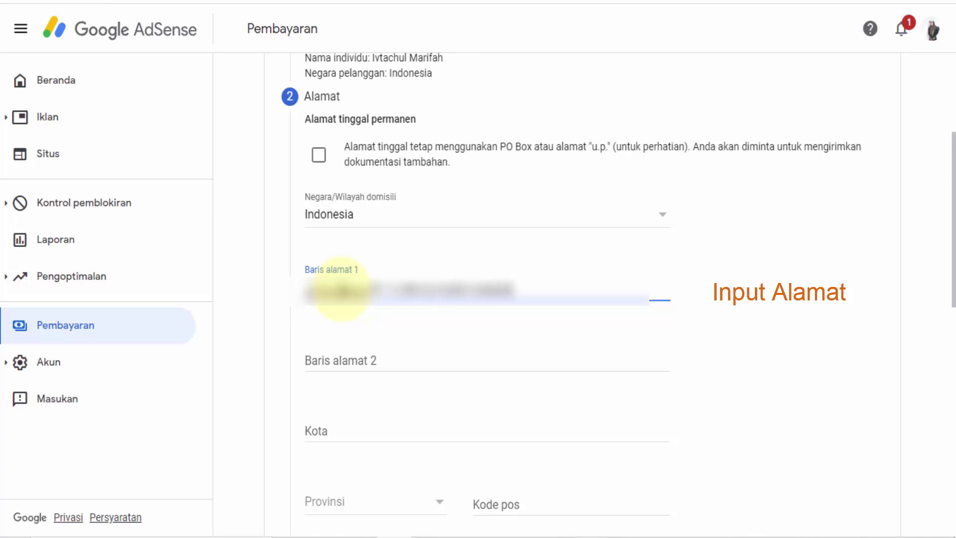
click(339, 436)
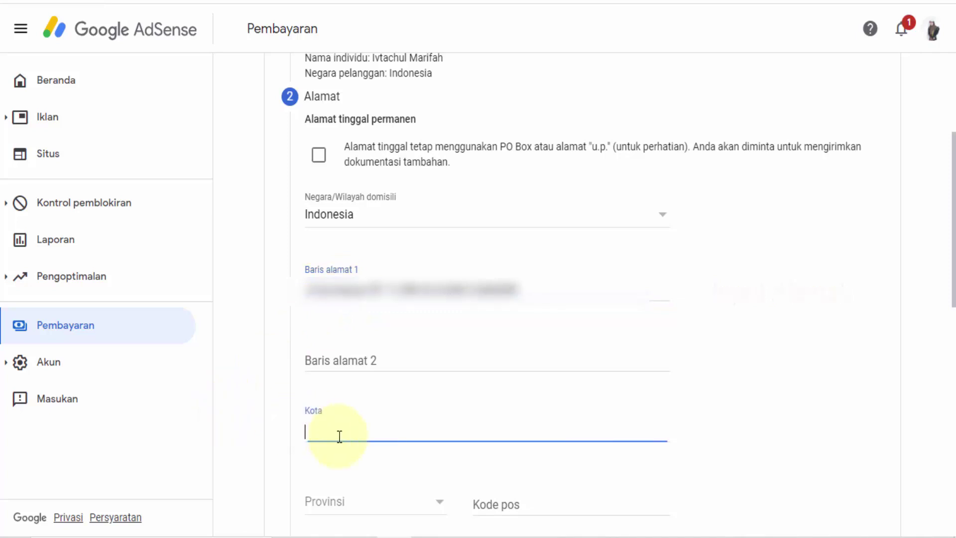
Choose the province, enter the postal code, and mark the mailing address as the same
click(410, 503)
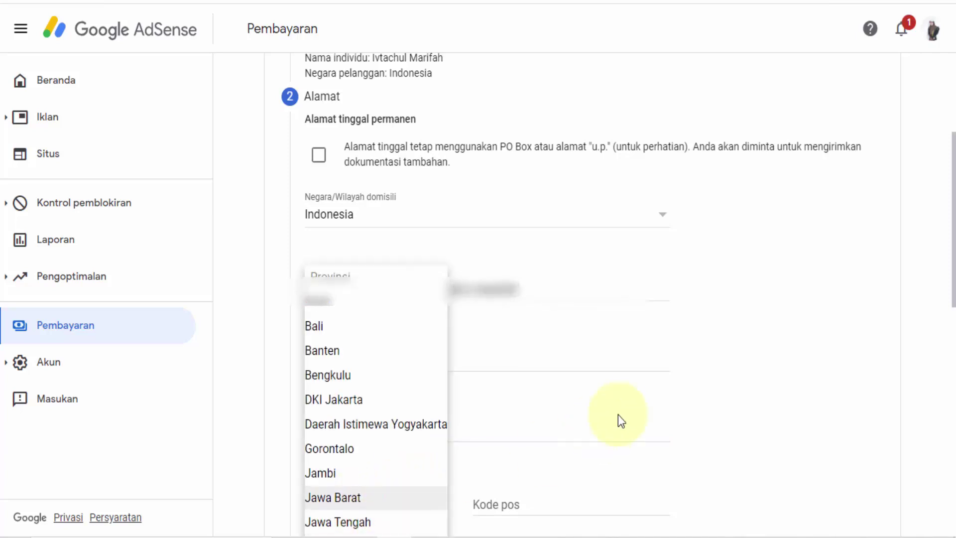
scroll(941, 279, down, 3)
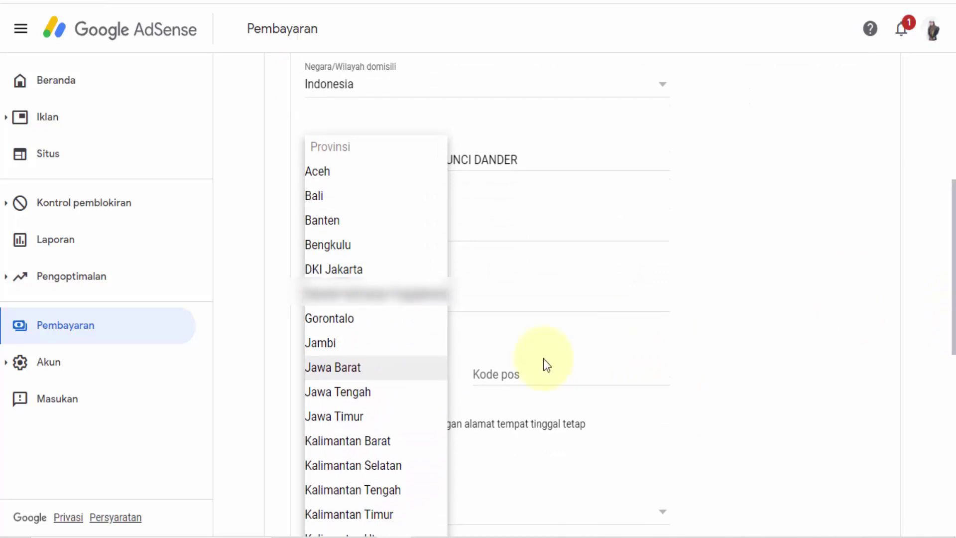
click(366, 421)
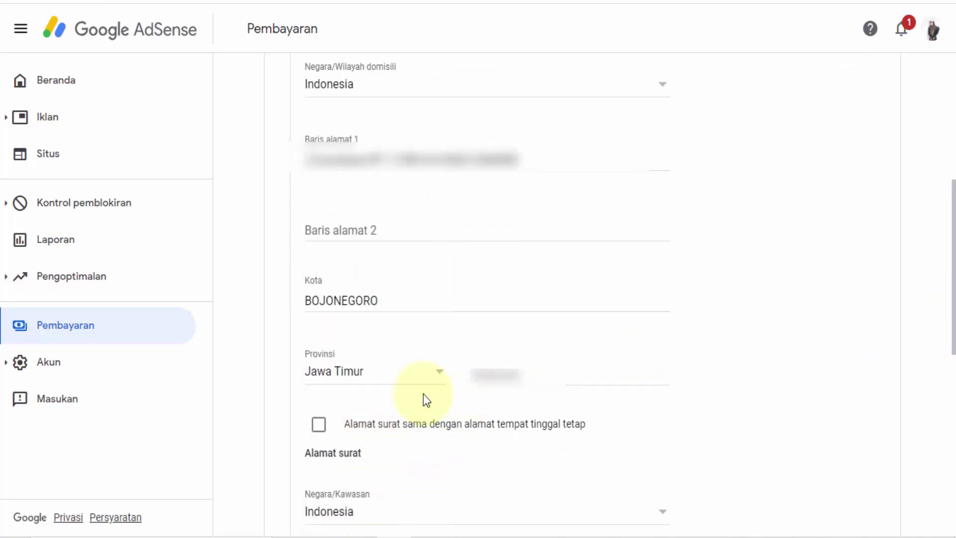
click(505, 371)
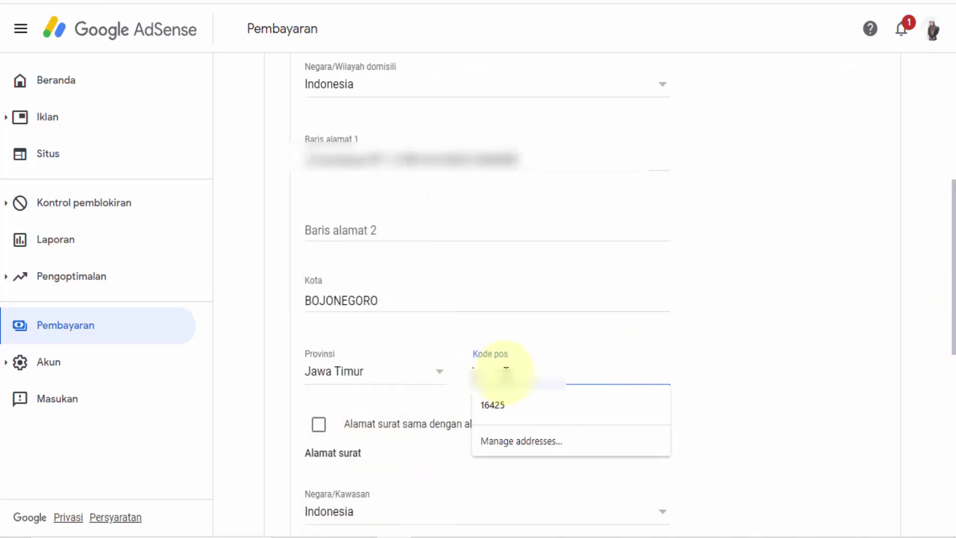
key(Escape)
text(62111)
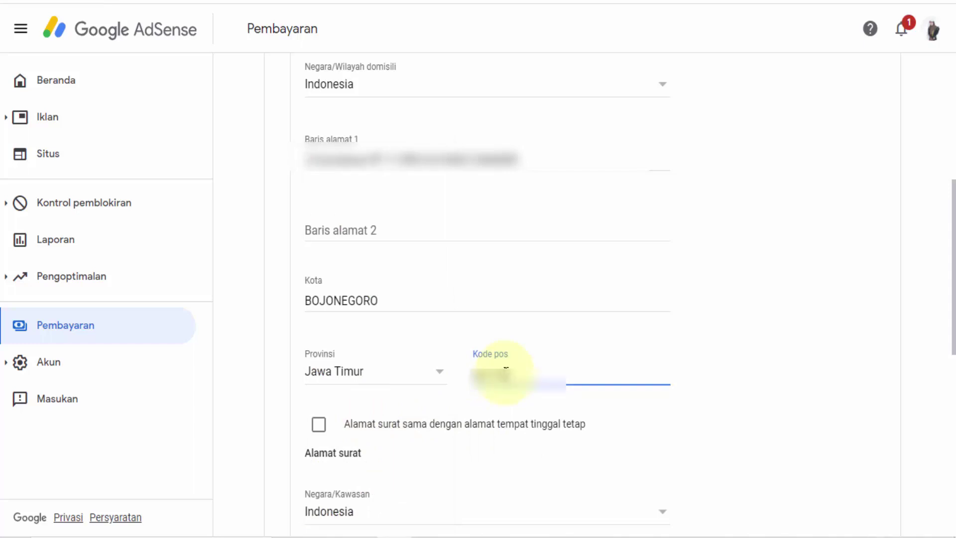
scroll(505, 369, down, 5)
click(316, 128)
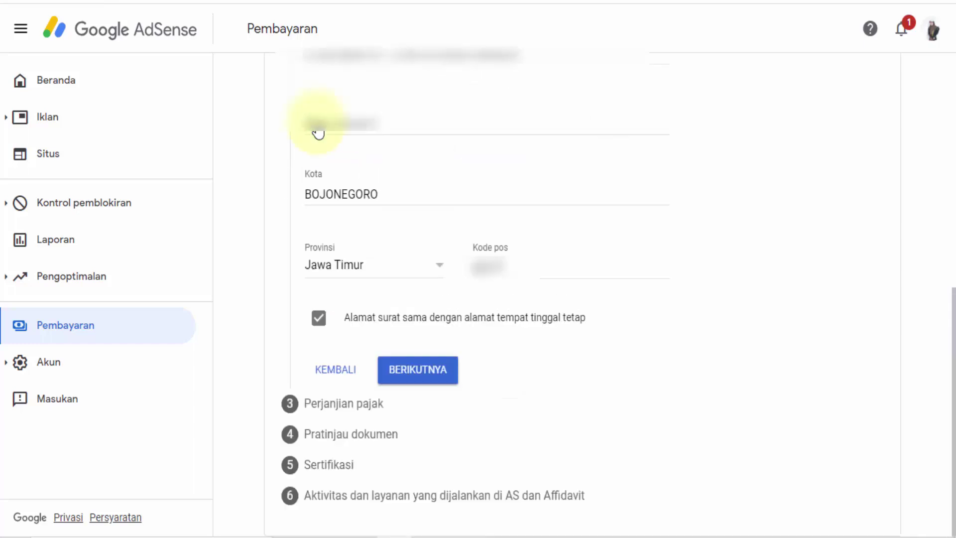
Complete the address step and answer Tidak to claiming a reduced treaty withholding rate
click(418, 370)
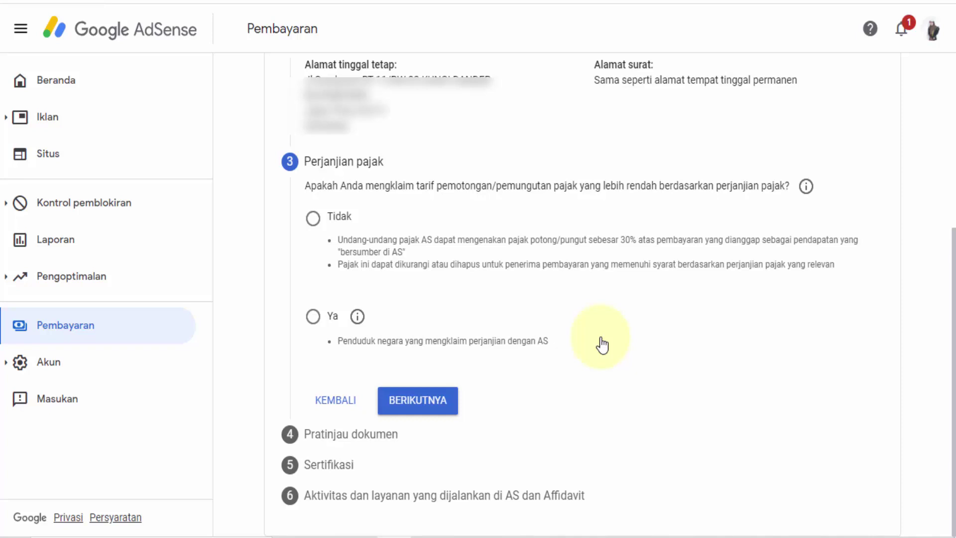
click(324, 229)
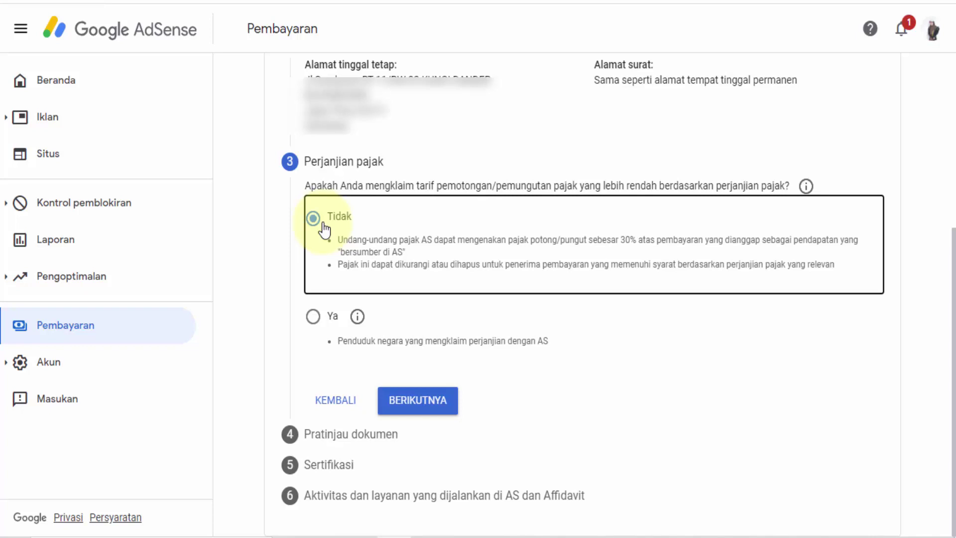
click(402, 405)
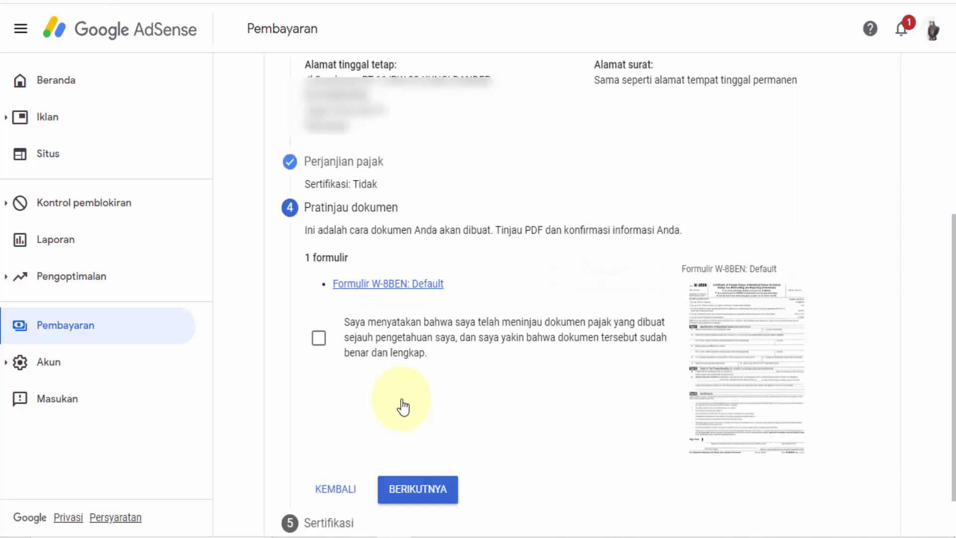
Tick the declaration confirming the generated Formulir W-8BEN: Default was reviewed
click(319, 349)
Confirm the document preview and scroll through the Sertifikasi declarations to the signature field
click(398, 491)
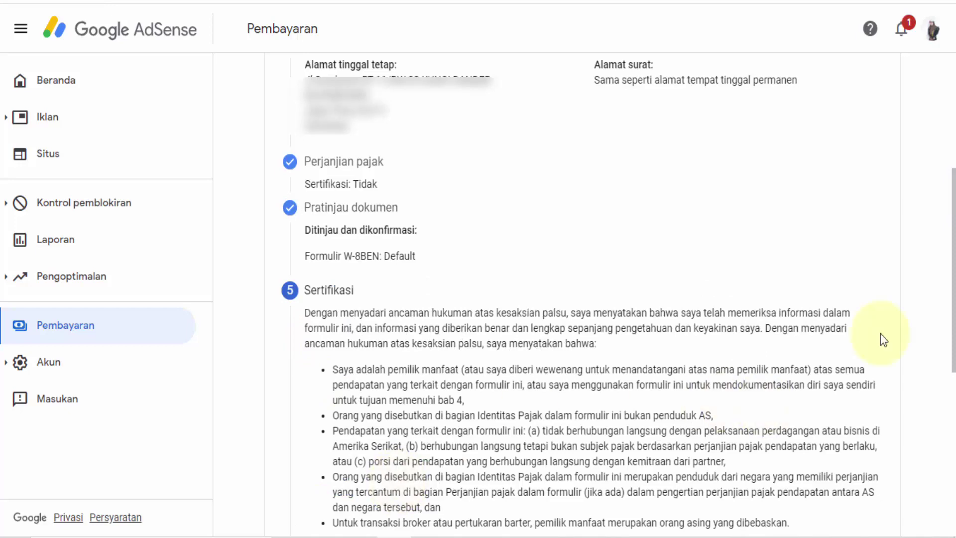
scroll(945, 298, down, 3)
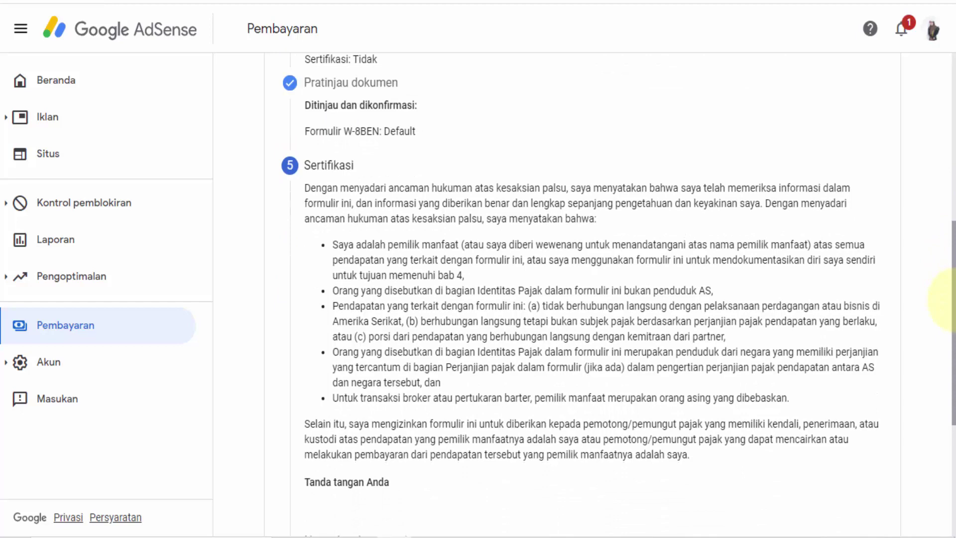
drag(950, 298, 952, 378)
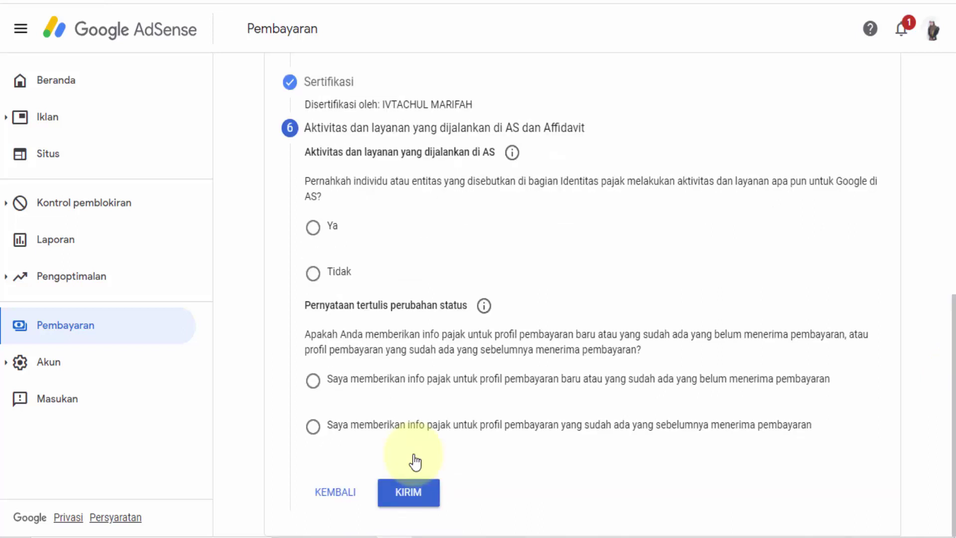
Answer Tidak on US services, affirm services are outside the US, choose not-yet-paid status, and submit
click(340, 281)
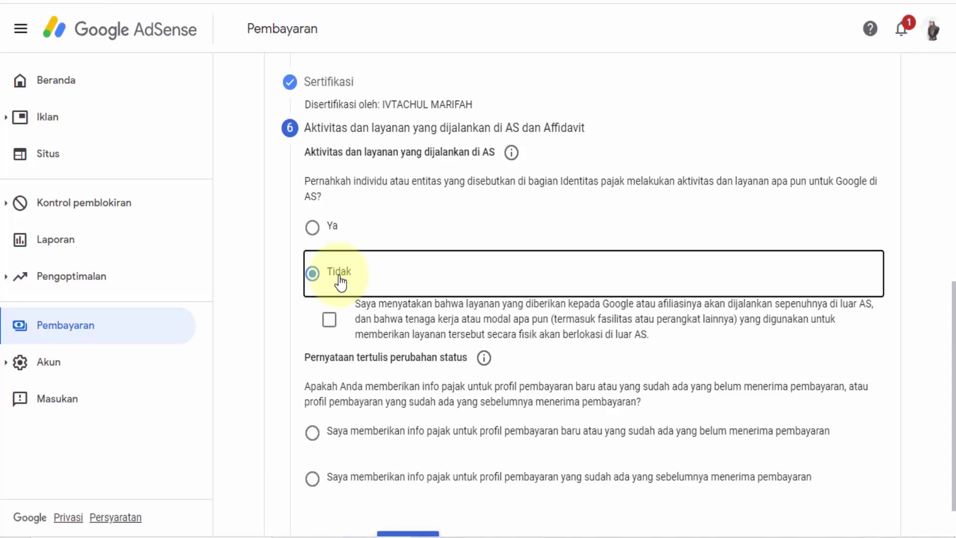
click(329, 319)
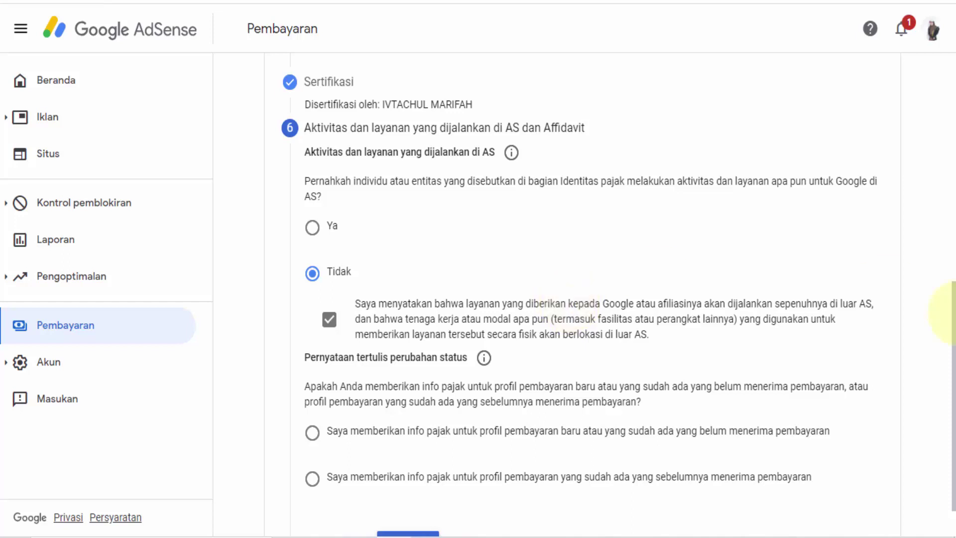
scroll(951, 358, down, 1)
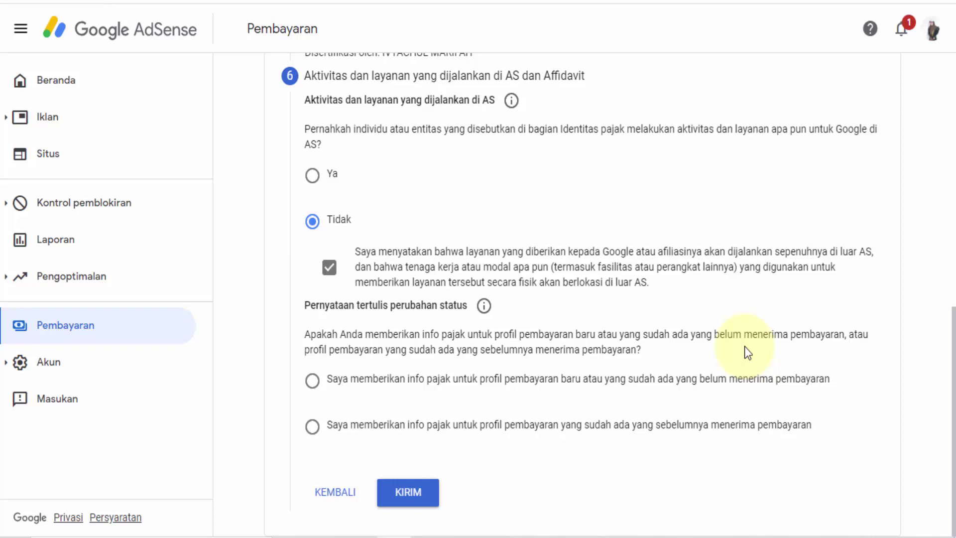
click(693, 383)
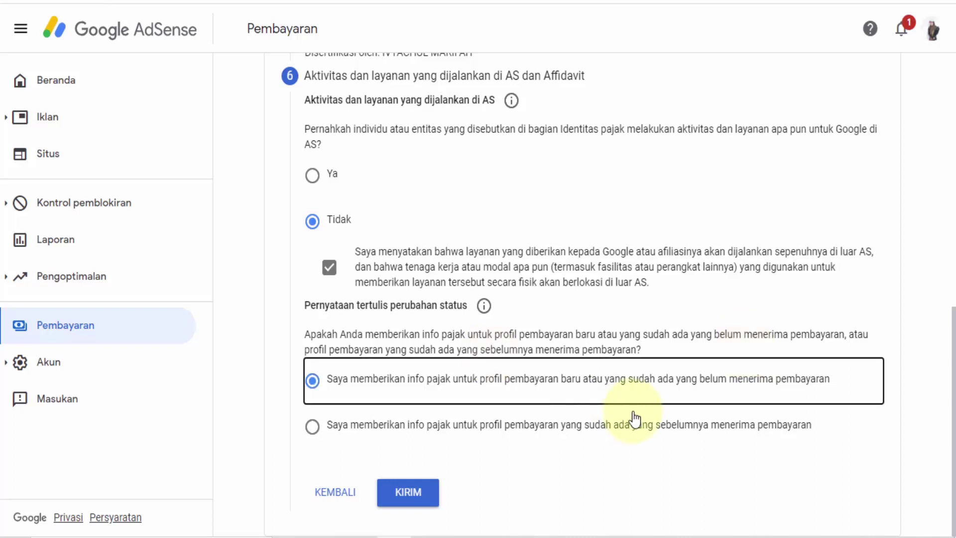
click(404, 493)
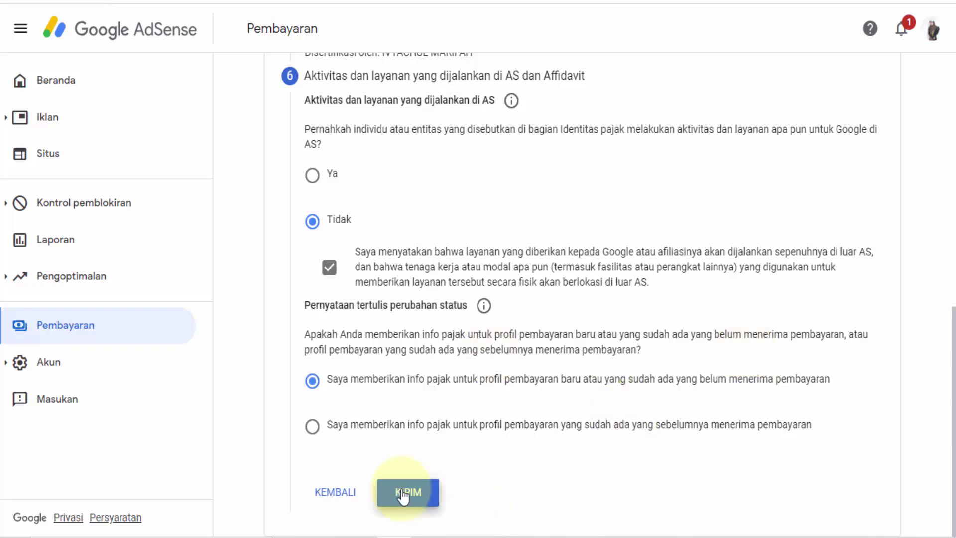